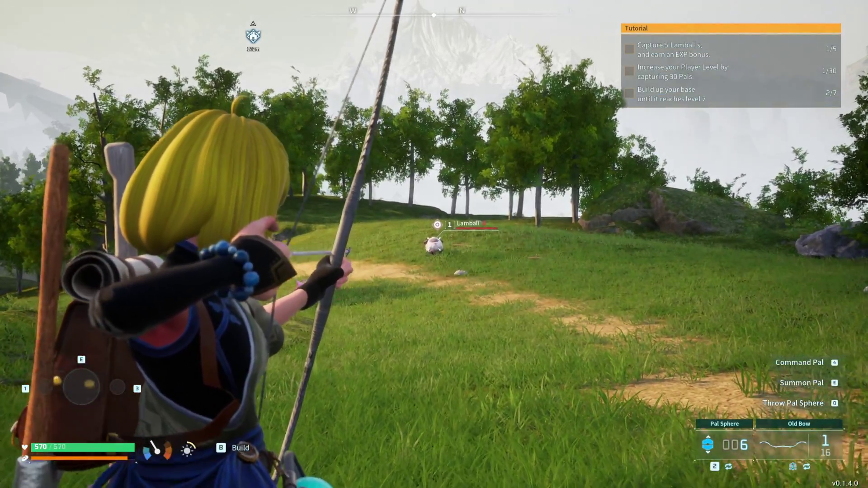
Weaken the Lamball with two arrows, then throw a Pal Sphere to capture it
left_click(434, 244)
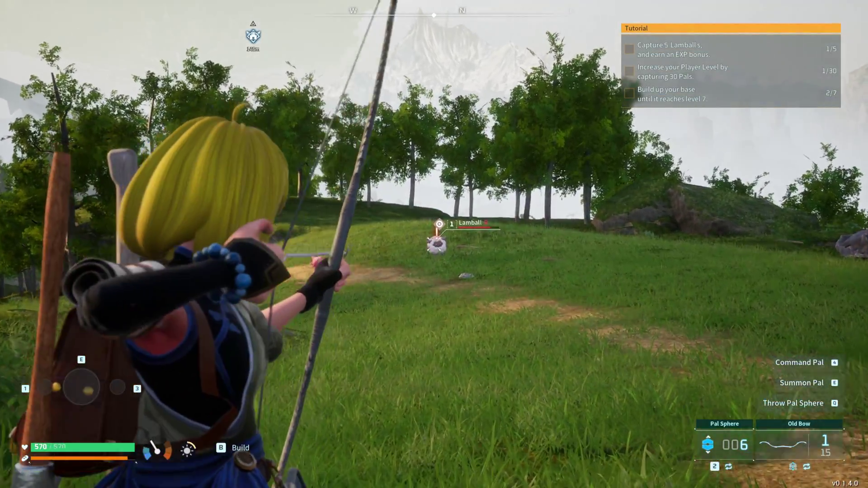
left_click(434, 244)
key("q")
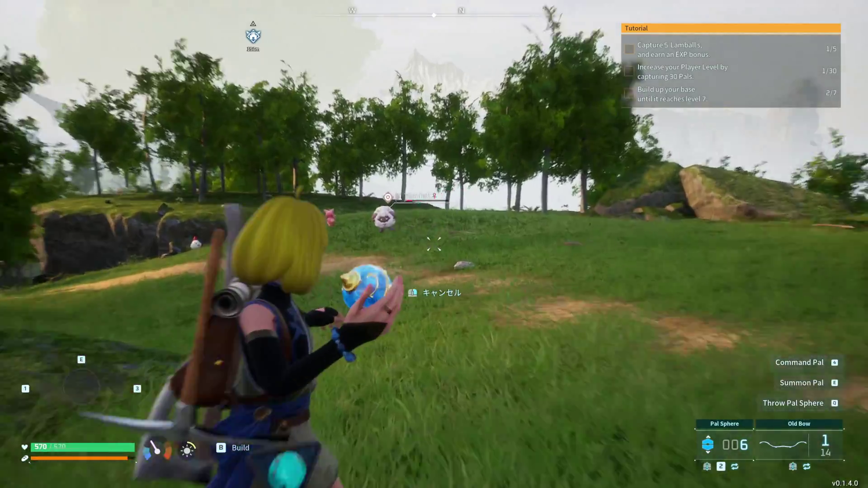
right_click(434, 244)
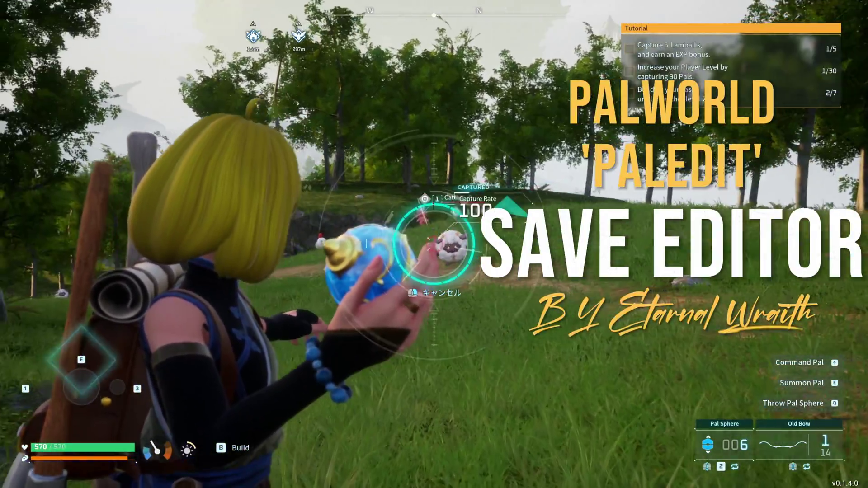
left_click(434, 244)
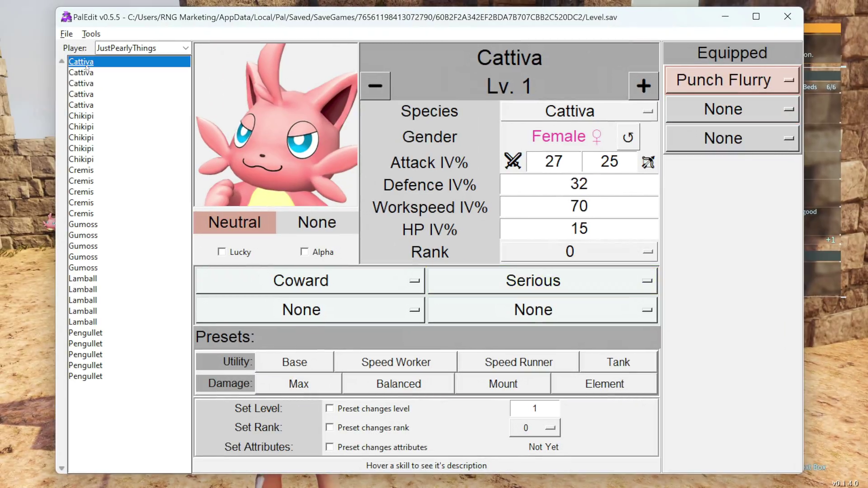
Enter 100 in each of the first Cattiva's IV fields
key("Down")
key("Down")
key("Down")
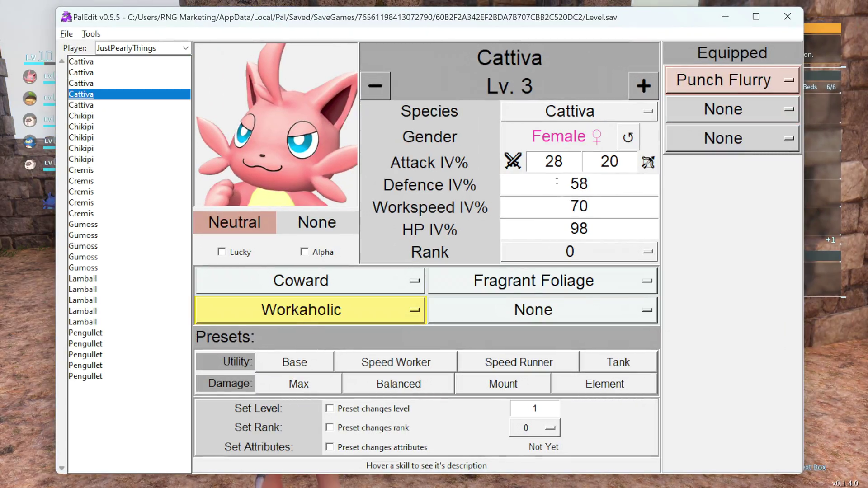
key("Up")
key("Up")
key("Up")
double_click(564, 167)
type("100\t100\t100\t100\t")
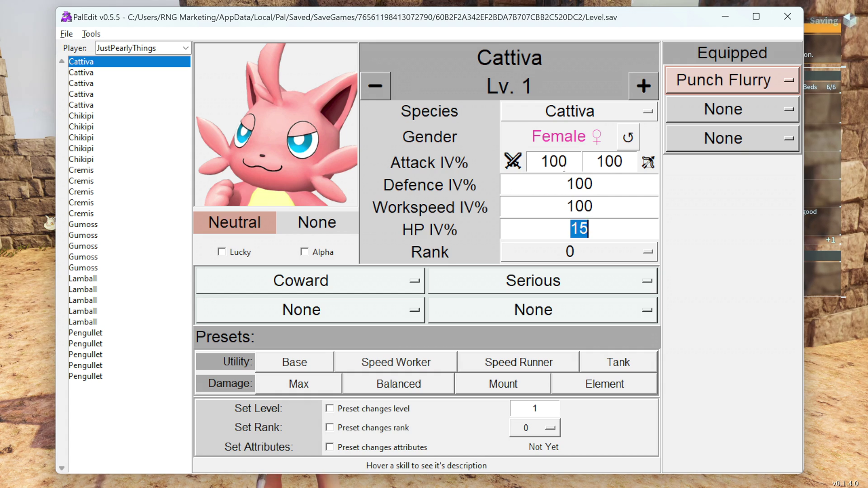
type("100")
Raise the Cattiva's level to 50
left_click(644, 95)
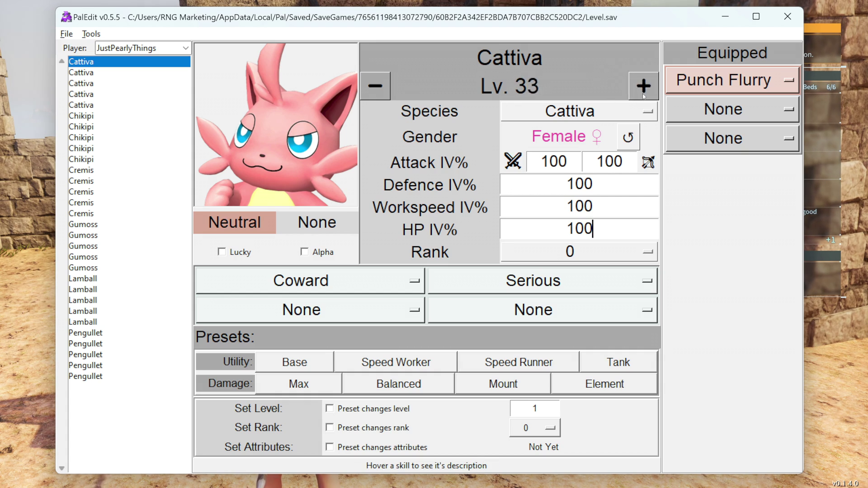
left_click(643, 96)
left_click(643, 96)
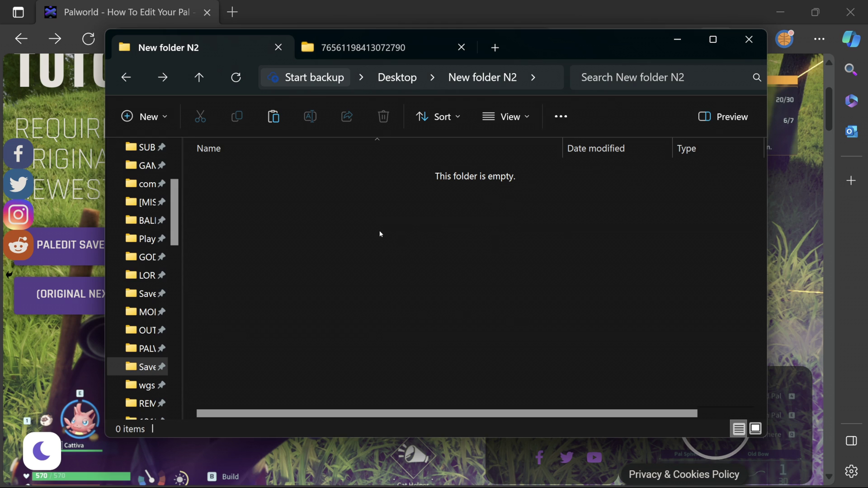
Paste the PalEdit v0.5.5 zip into New folder N2 and extract it there with WinRAR
right_click(316, 224)
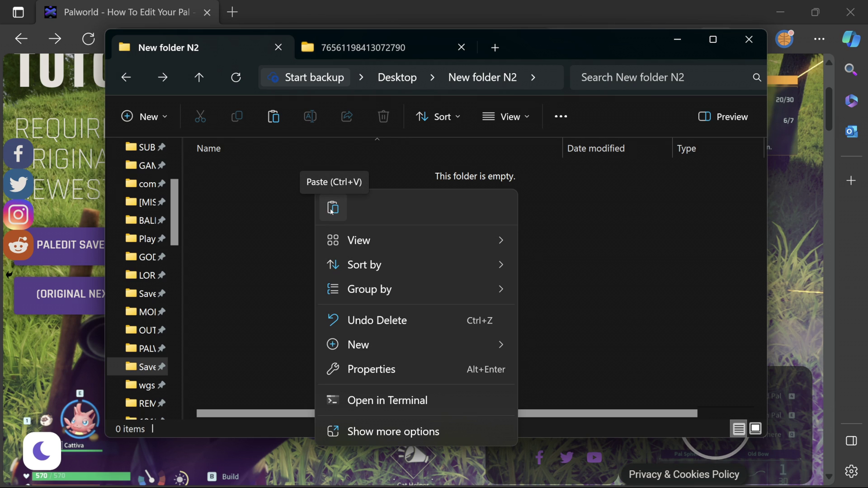
left_click(333, 208)
right_click(348, 172)
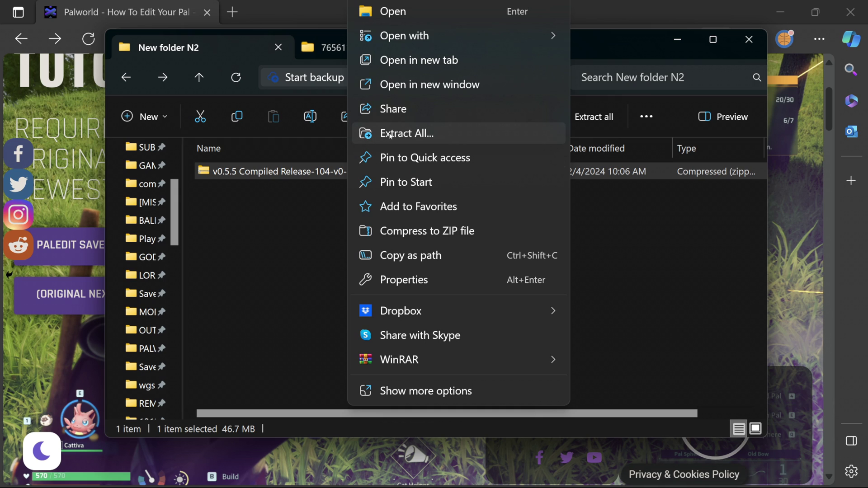
mouse_move(436, 364)
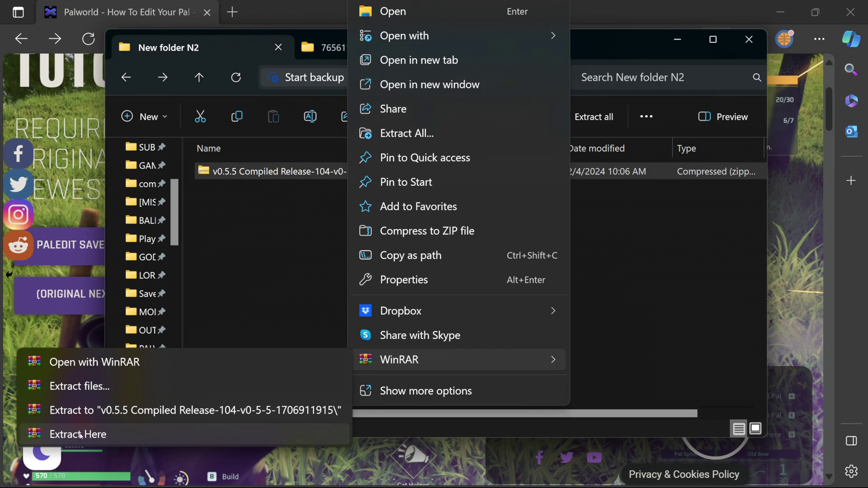
left_click(148, 385)
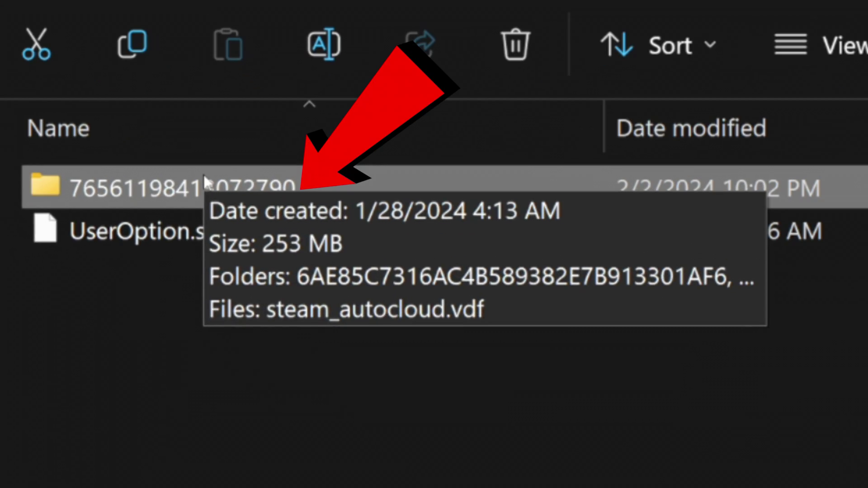
Open the Steam ID save folder under SaveGames to list the world saves
double_click(264, 171)
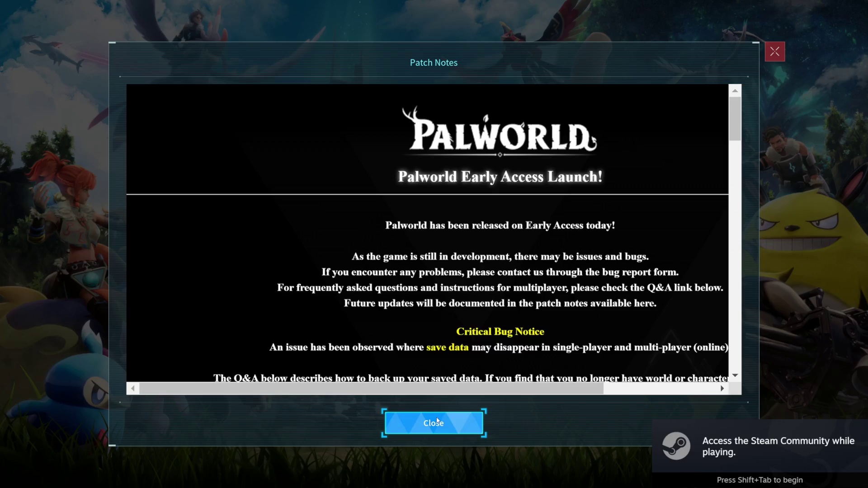
Load the Jamrock world from World Select, then bring up the pause menu to leave
left_click(416, 420)
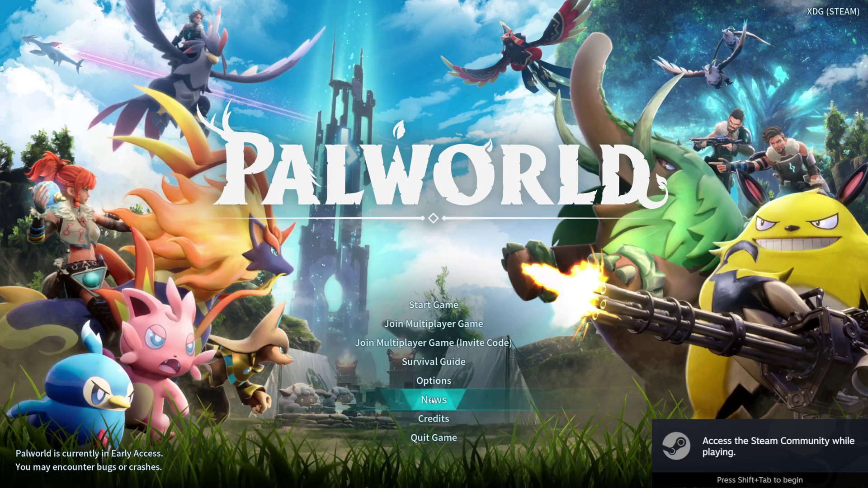
left_click(434, 305)
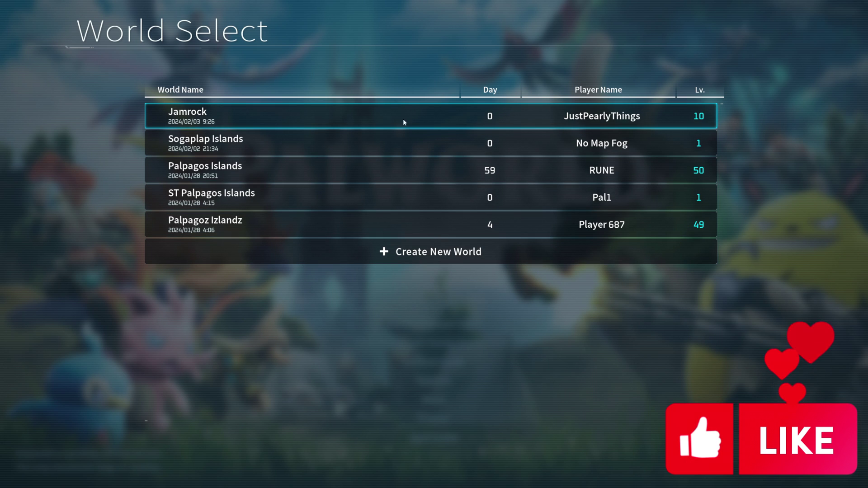
left_click(387, 120)
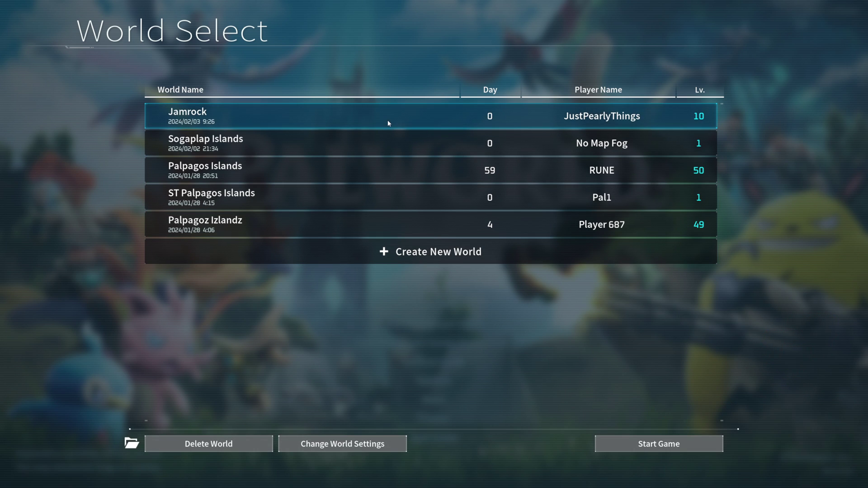
left_click(634, 448)
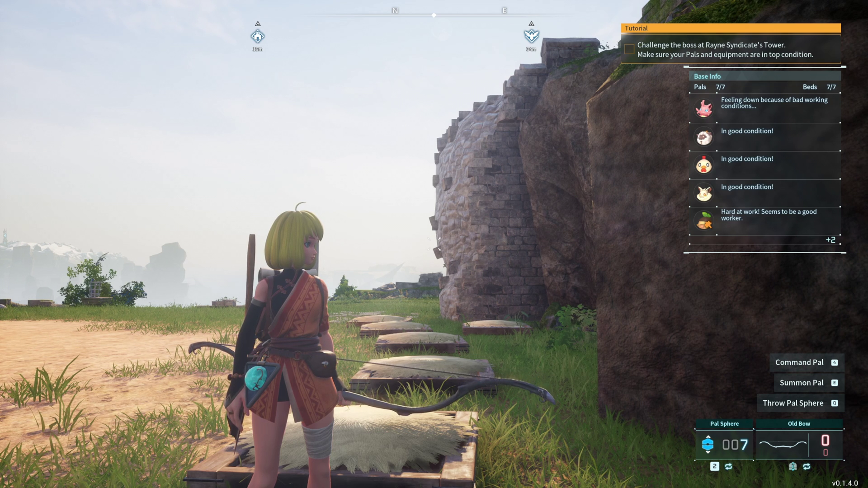
key("Escape")
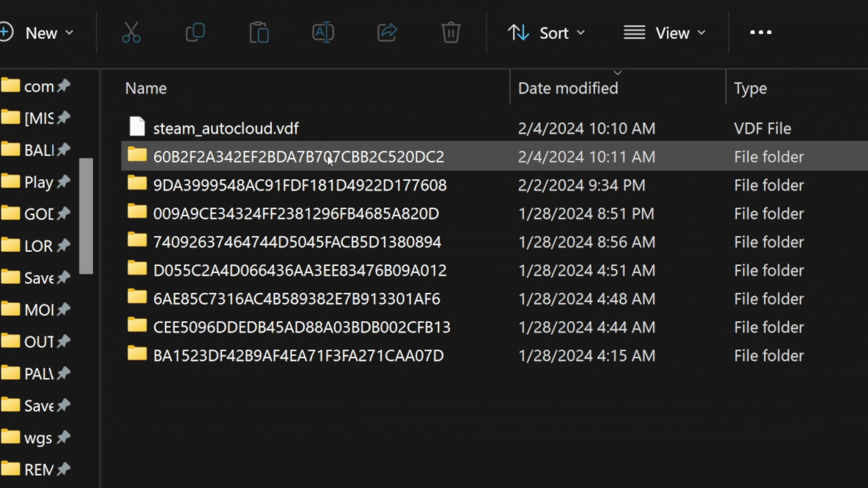
Locate Level.sav (494 KB) in the newest world folder, then return to New folder N2
double_click(342, 160)
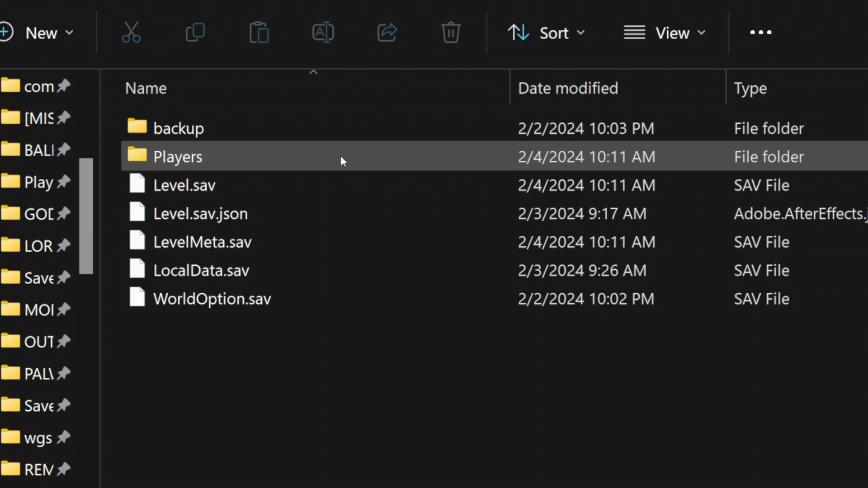
mouse_move(210, 184)
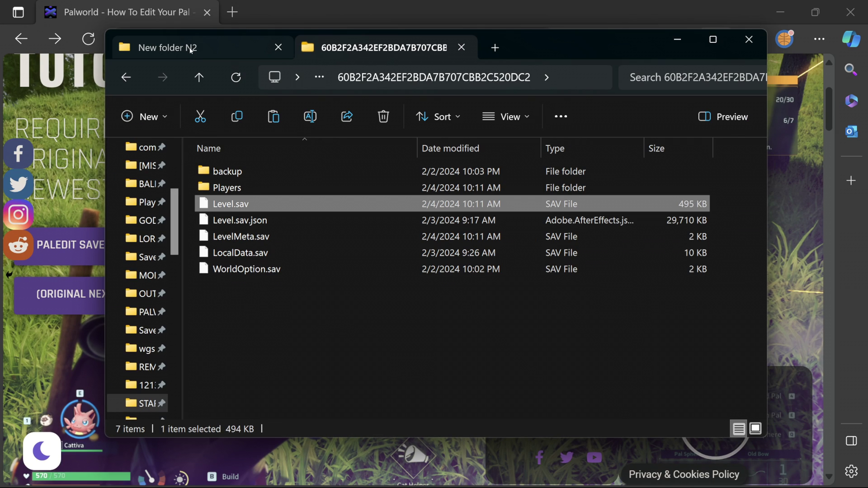
left_click(190, 47)
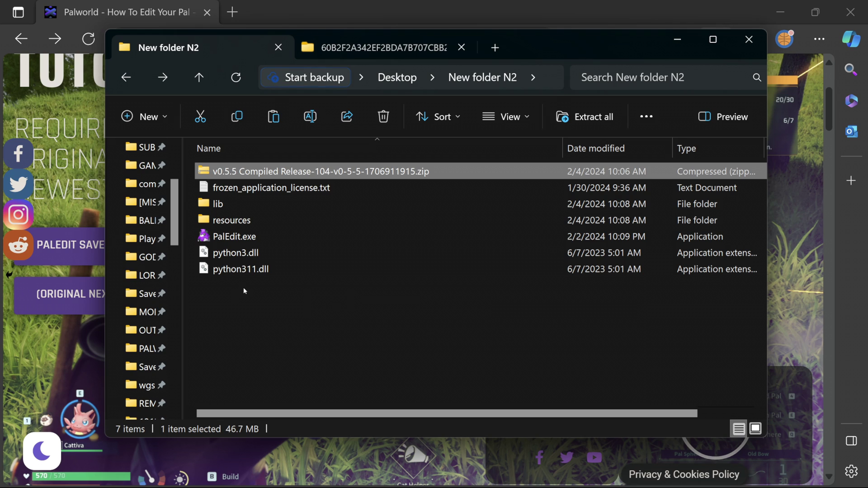
Create a Backup folder in New folder N2 and paste a copy of Level.sav into it
key("ctrl+shift+n")
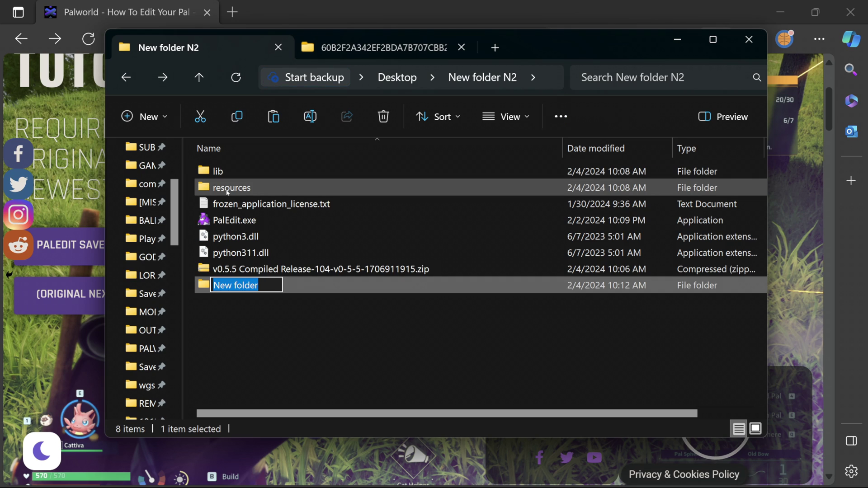
type("Backup")
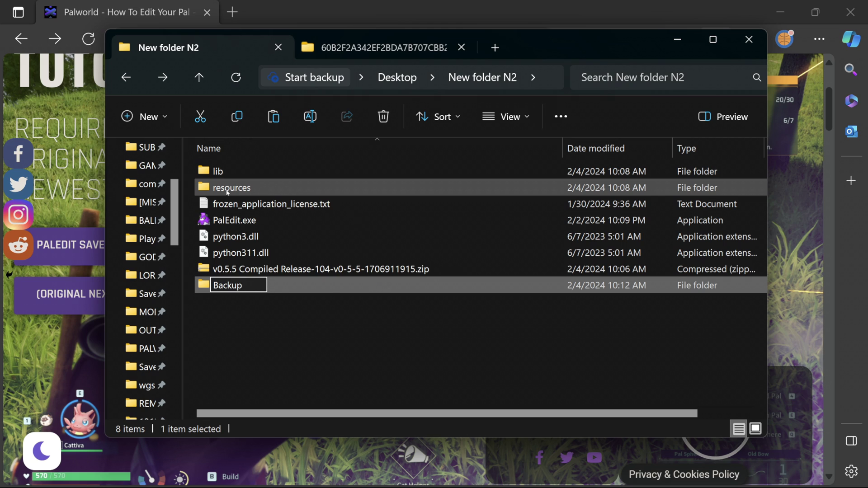
key("Return")
double_click(227, 192)
key("ctrl+v")
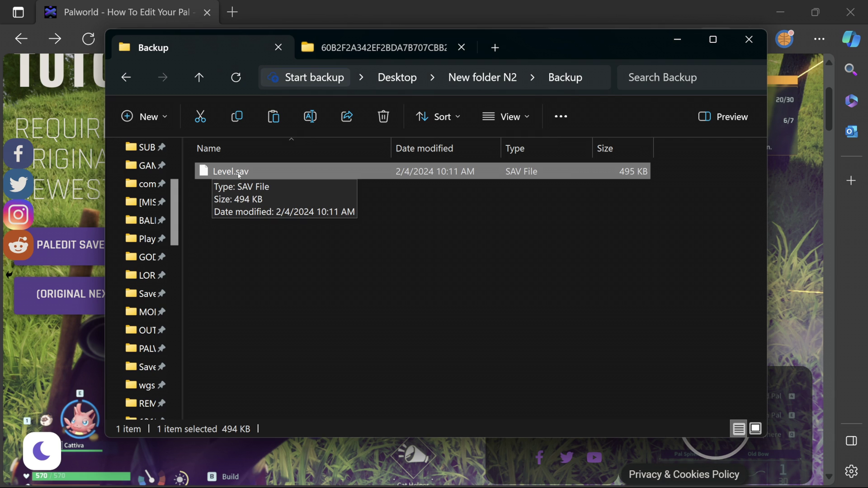
key("alt+Left")
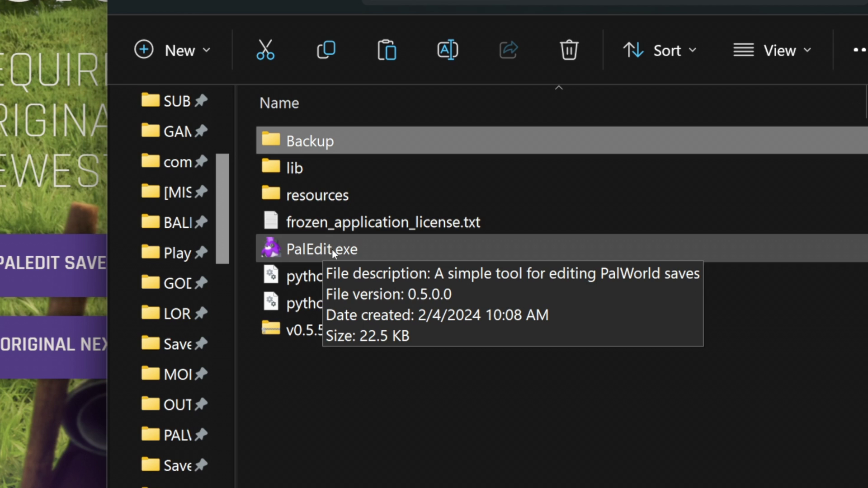
Launch PalEdit and load Level.sav from the newest Jamrock world save folder
double_click(331, 249)
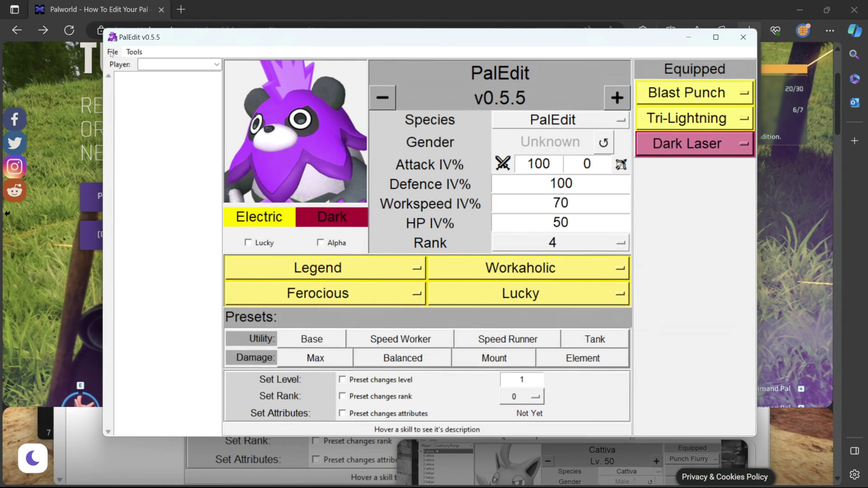
left_click(86, 50)
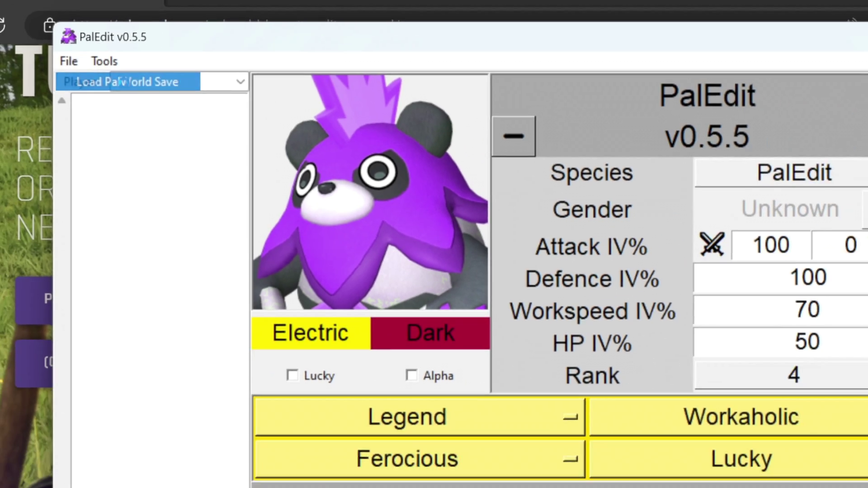
left_click(110, 101)
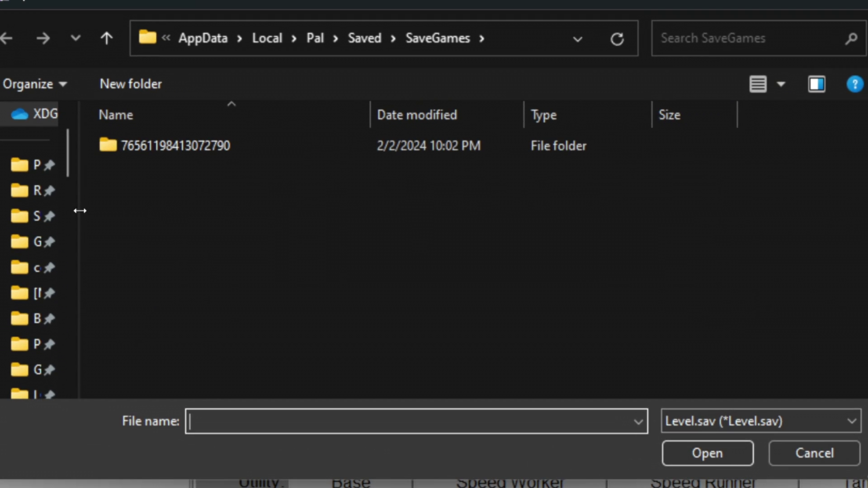
left_click_drag(80, 210, 89, 211)
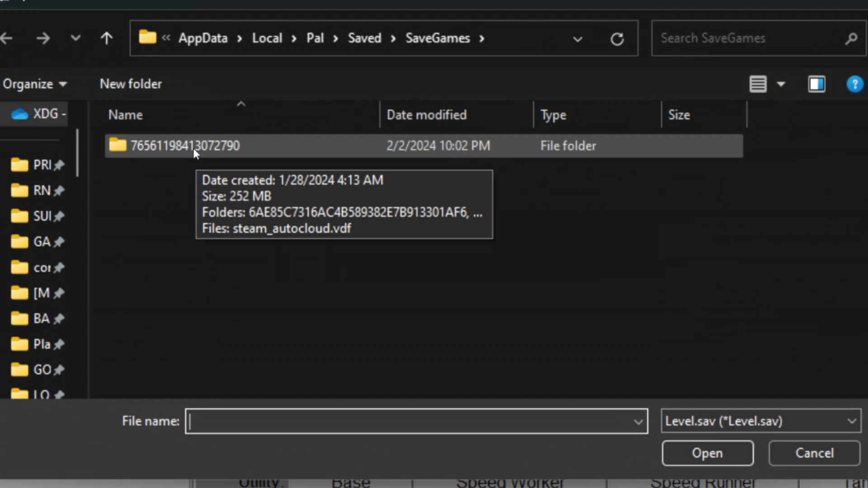
double_click(217, 143)
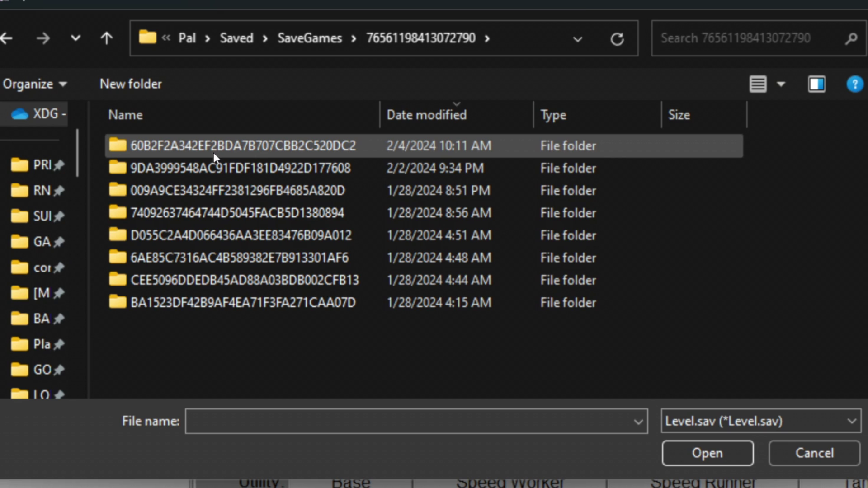
double_click(212, 147)
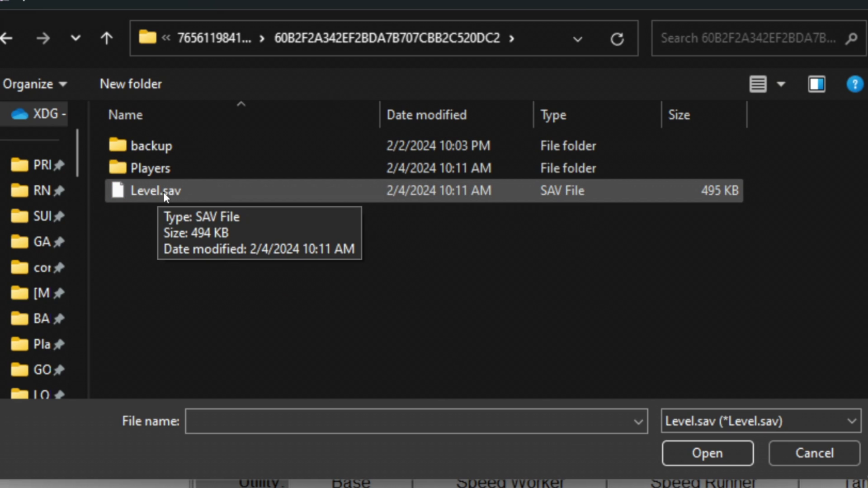
double_click(163, 192)
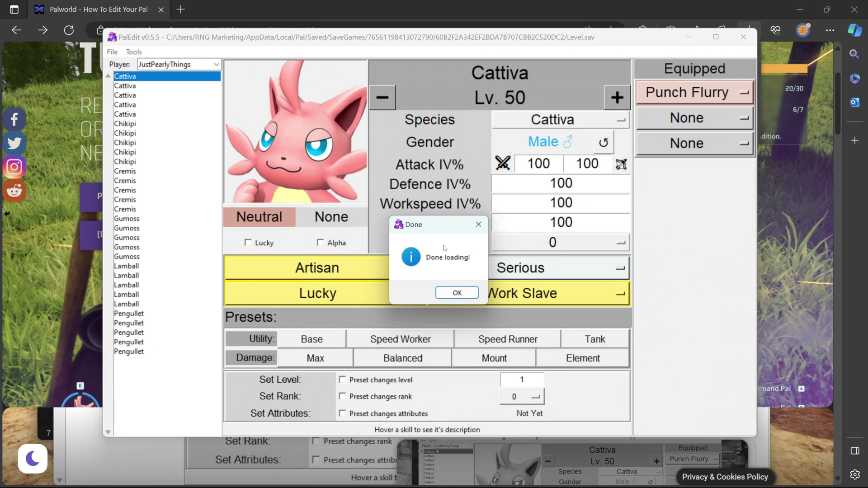
Select the level 1 Chikipi and make it a level 50 male
left_click(457, 292)
left_click(126, 123)
left_click(128, 133)
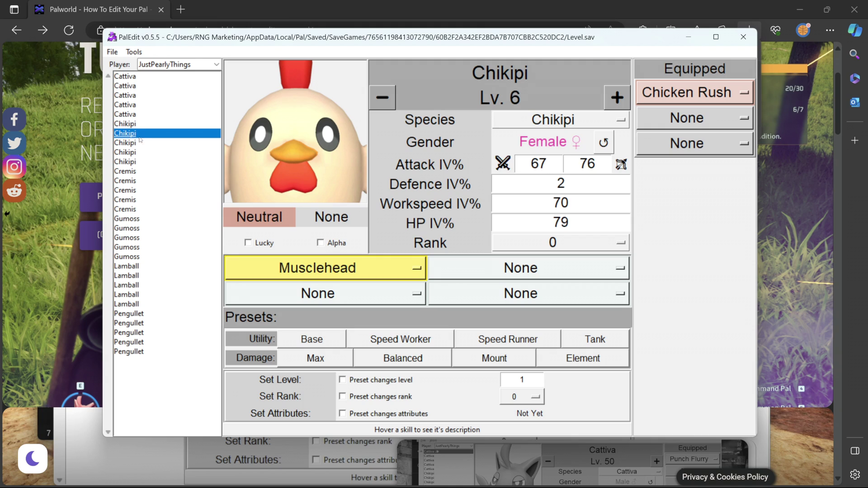
left_click(130, 143)
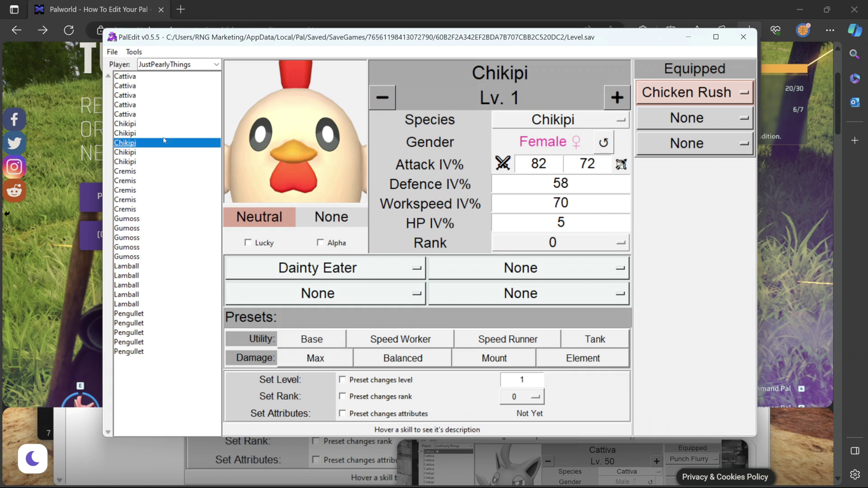
left_click_drag(615, 102, 611, 107)
left_click(603, 142)
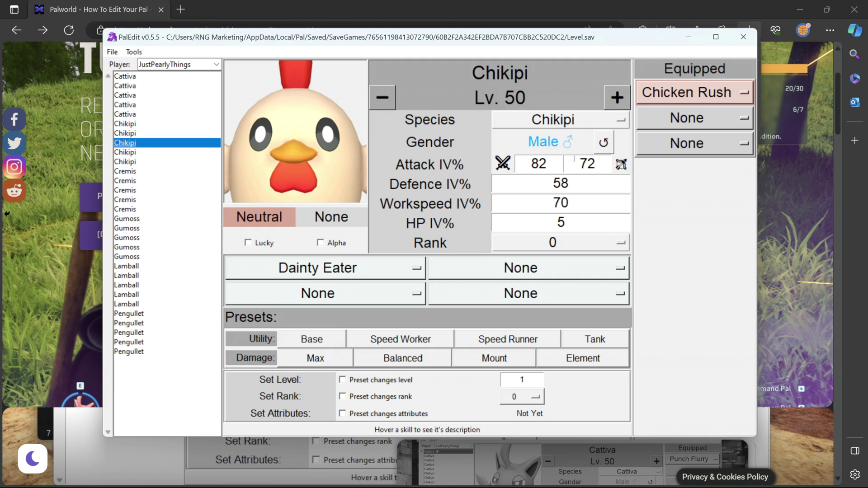
Set each of the Chikipi's Attack and Defence IV values to 100
left_click_drag(533, 164, 561, 166)
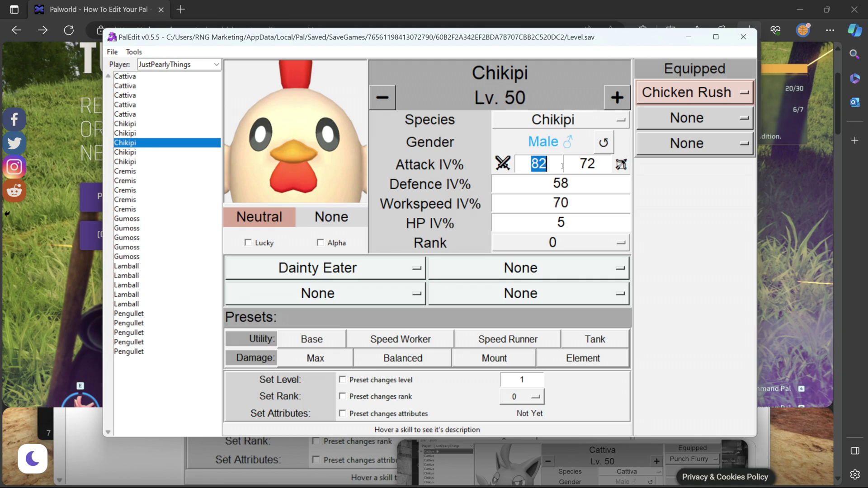
type("100")
key("Tab")
type("100")
key("Tab")
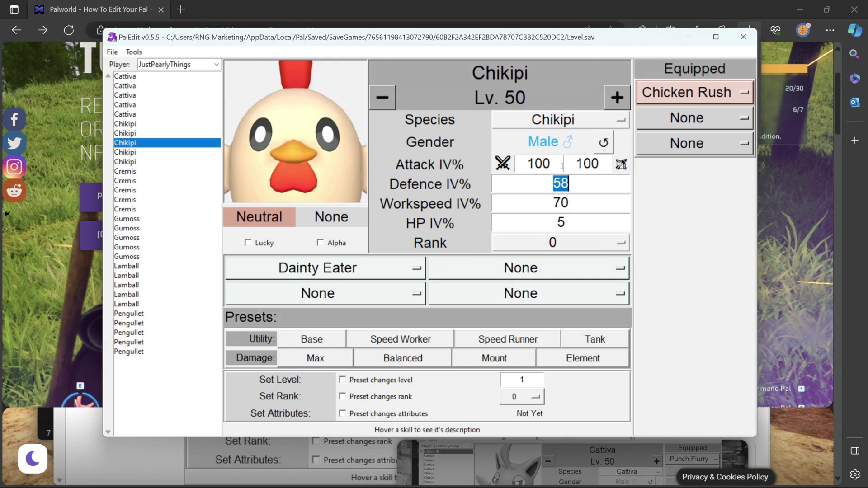
type("100")
key("Tab")
type("100")
key("Tab")
type("100")
Set the Chikipi's rank to 4
left_click(552, 242)
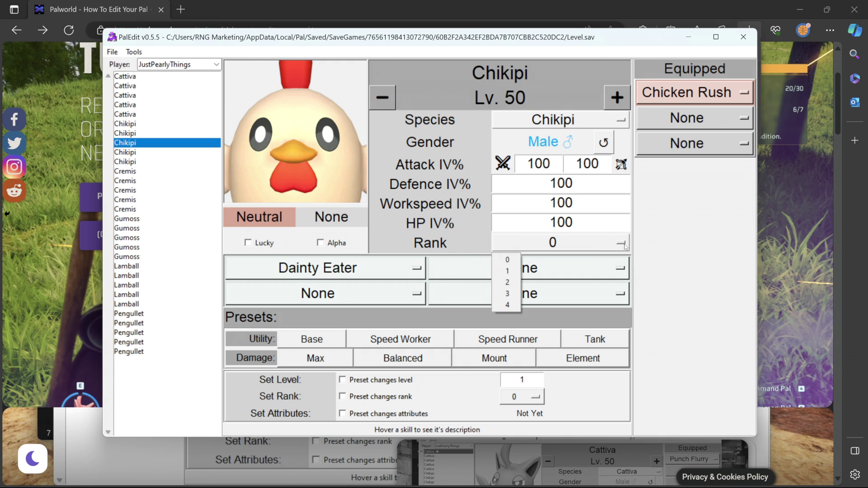
left_click(508, 306)
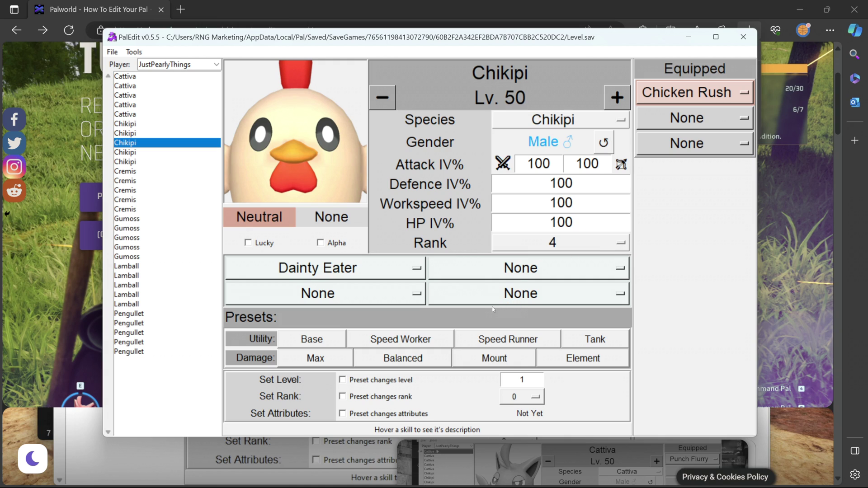
mouse_move(390, 266)
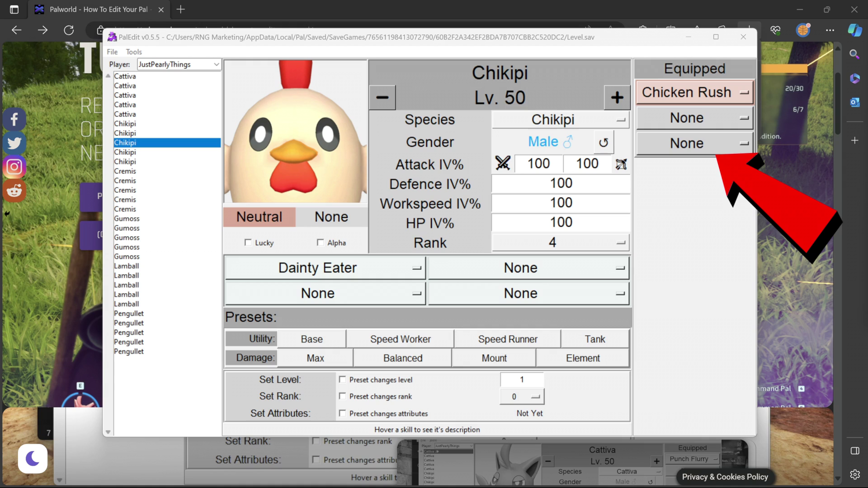
Apply the Speed Worker preset, giving Artisan, Serious, Lucky and Work Slave passives
left_click(323, 275)
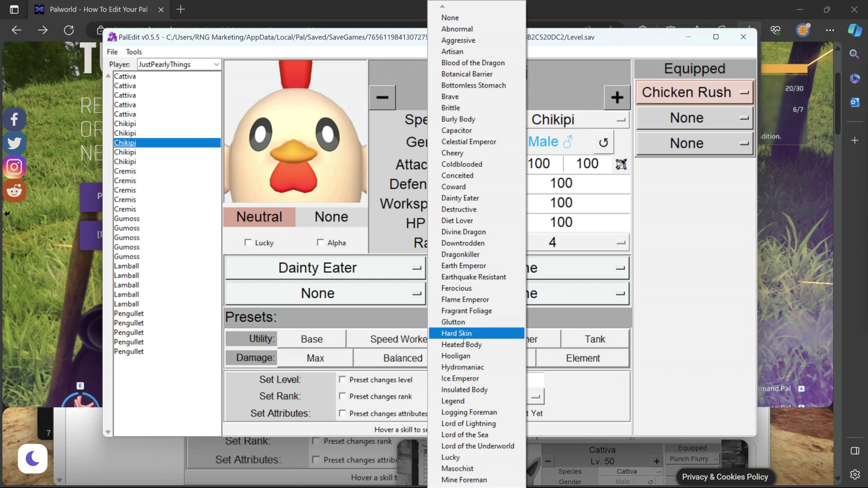
left_click(665, 283)
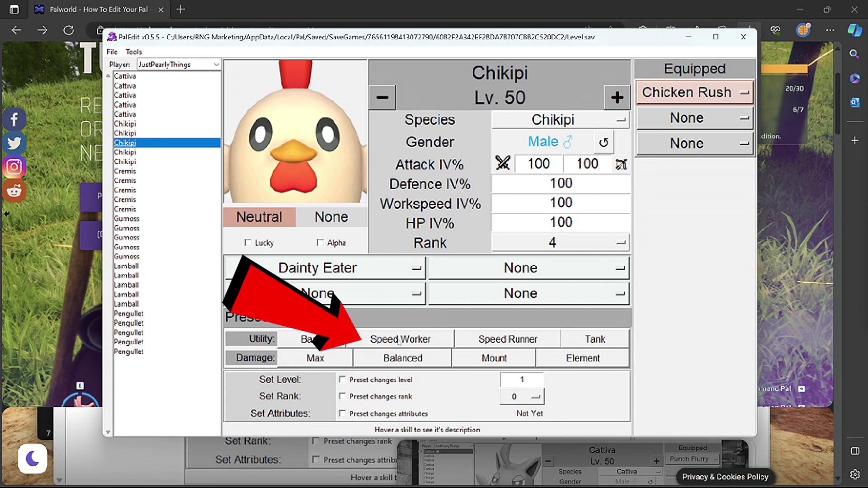
left_click(399, 340)
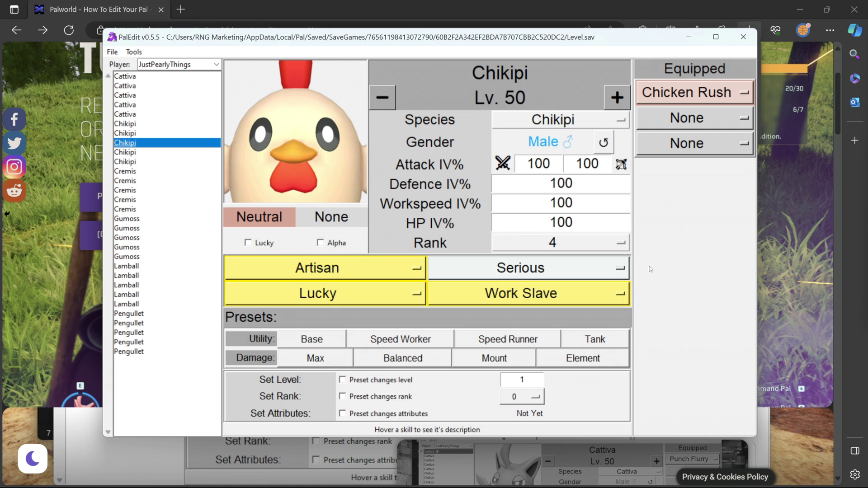
Equip Aqua Burst in the second skill slot and Bubble Blast in the third
left_click(687, 118)
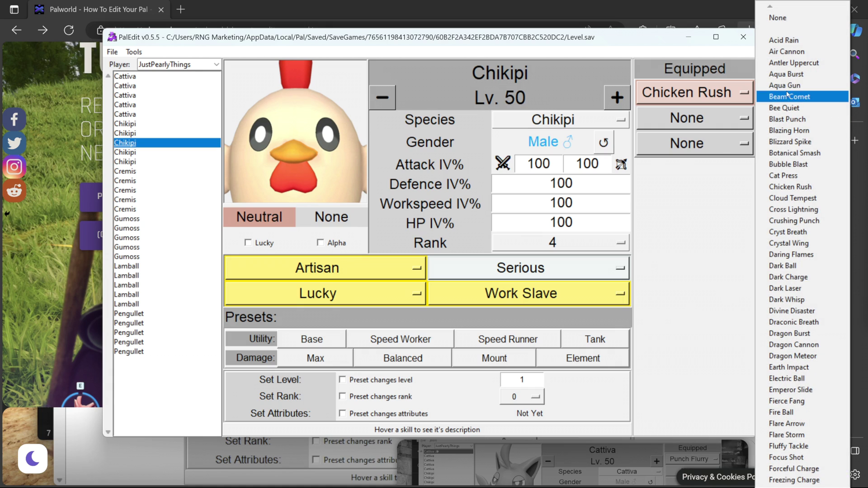
left_click(785, 75)
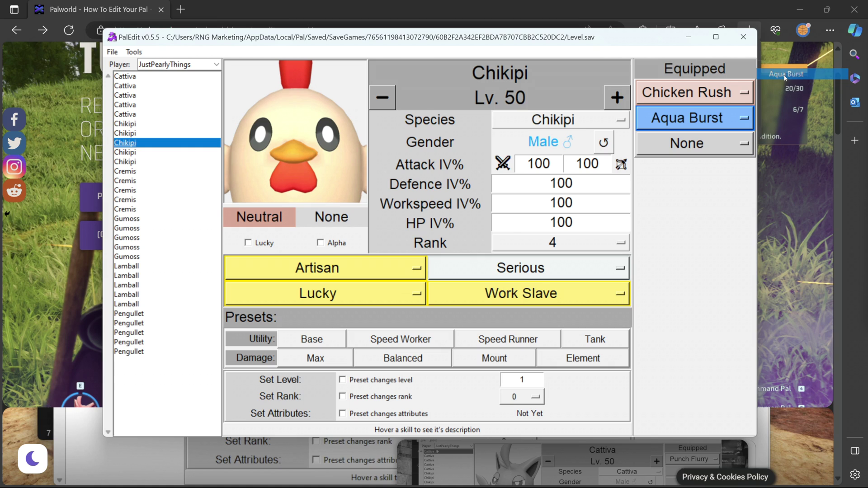
left_click(700, 145)
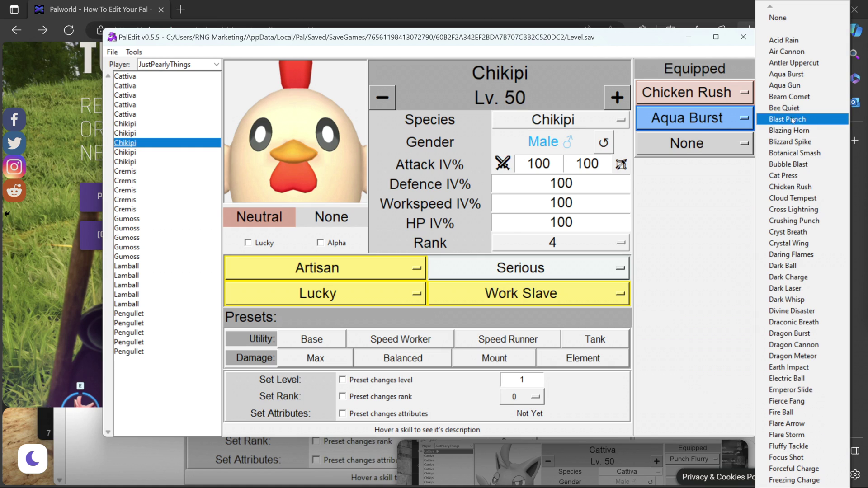
left_click(788, 164)
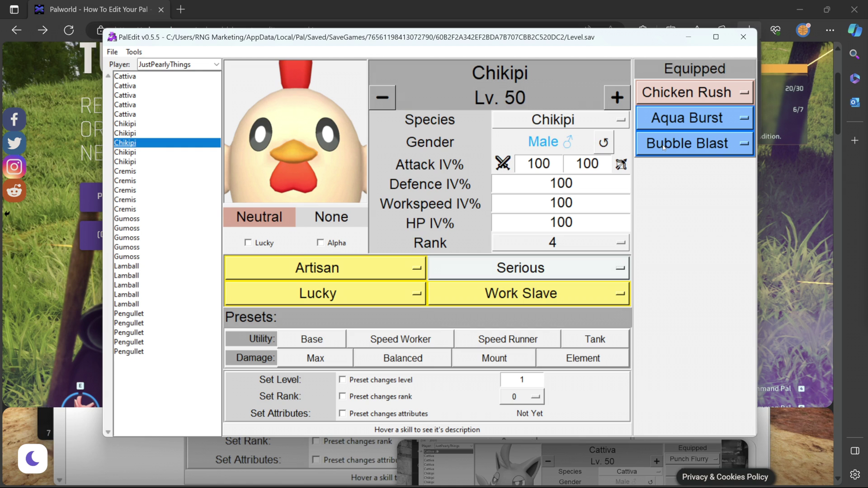
Save the Chikipi edits back to the save file and dismiss the confirmation
left_click(112, 52)
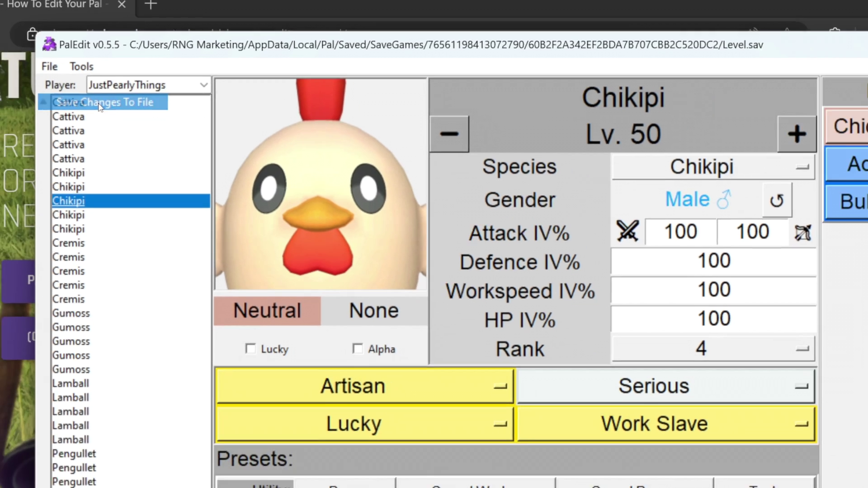
left_click(79, 114)
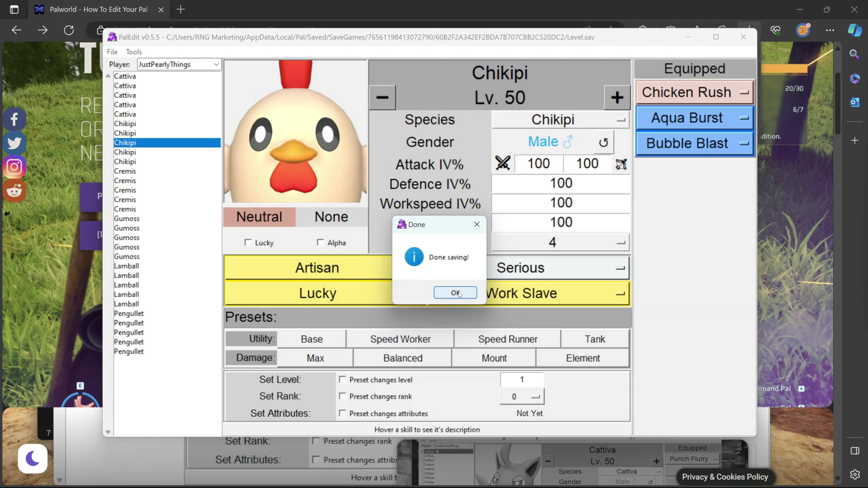
left_click(456, 293)
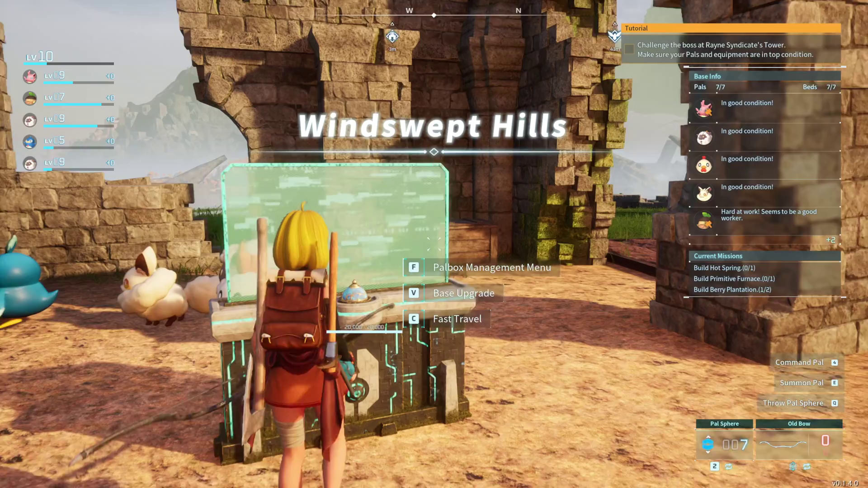
Open Palbox management and view the Chikipi's Pal Stats details
key("f")
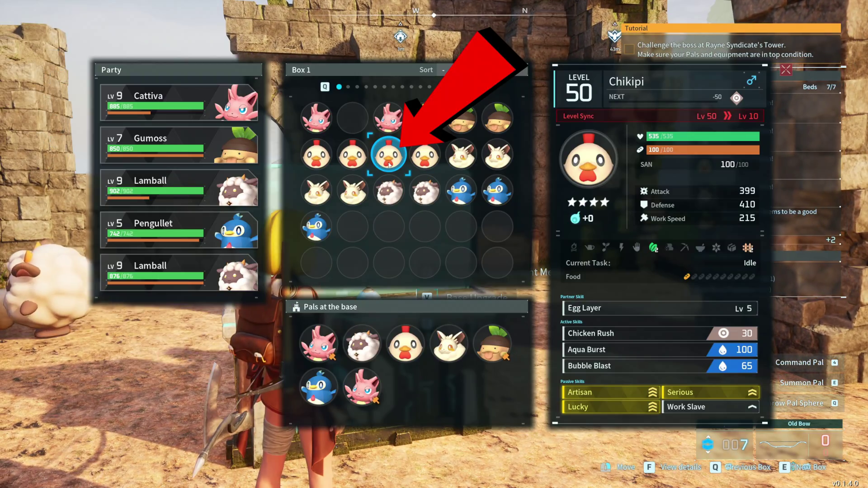
key("f")
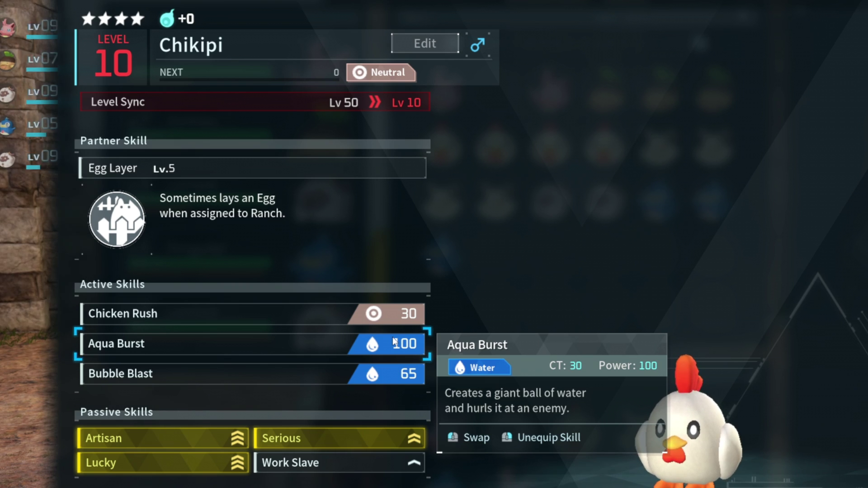
mouse_move(392, 317)
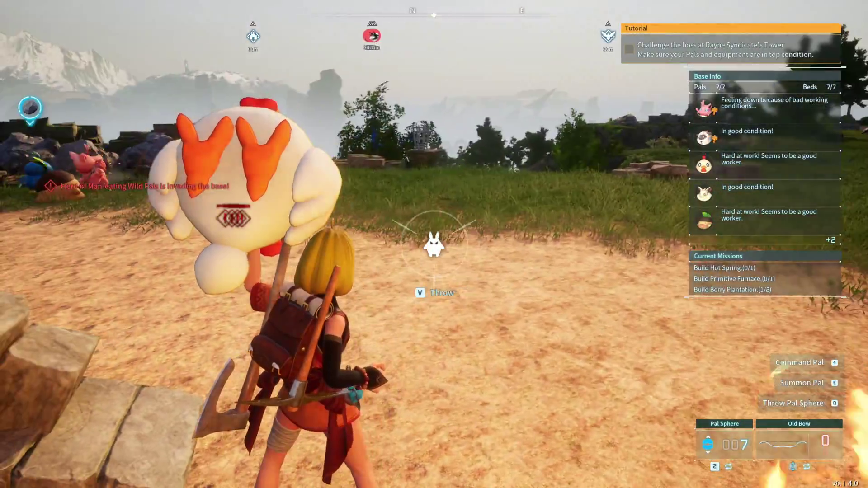
Throw the carried Chikipi onto the ground at the base and move forward
key("v")
key("w")
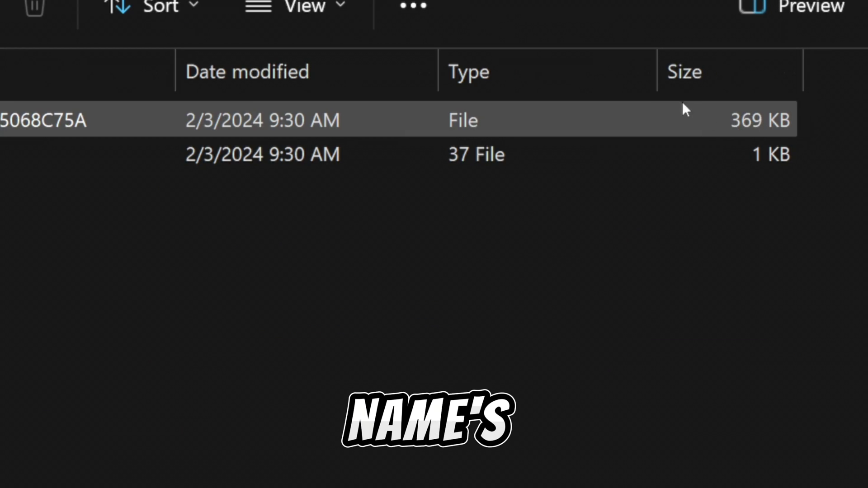
Rename the long hex-named save file to Level.sav and commit the rename
key("F2")
type("Level.sav")
key("Return")
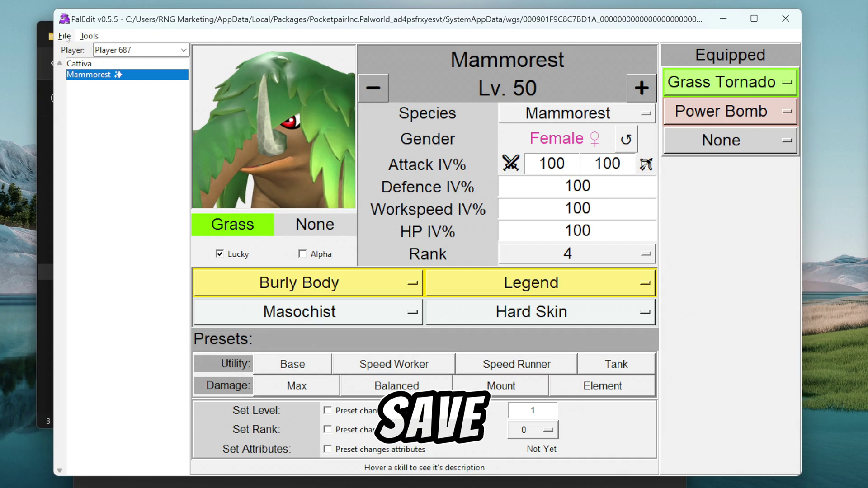
left_click(65, 36)
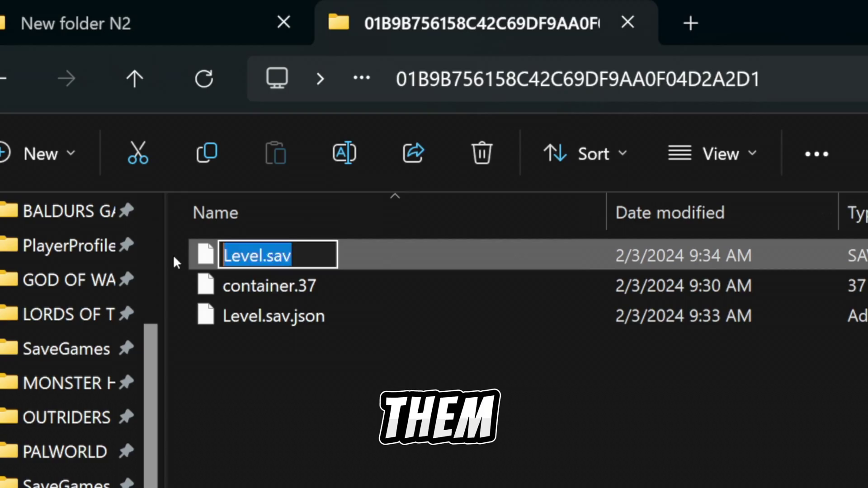
type("AF5A3A06B3684EC9B223E4F85068C75A")
key("Return")
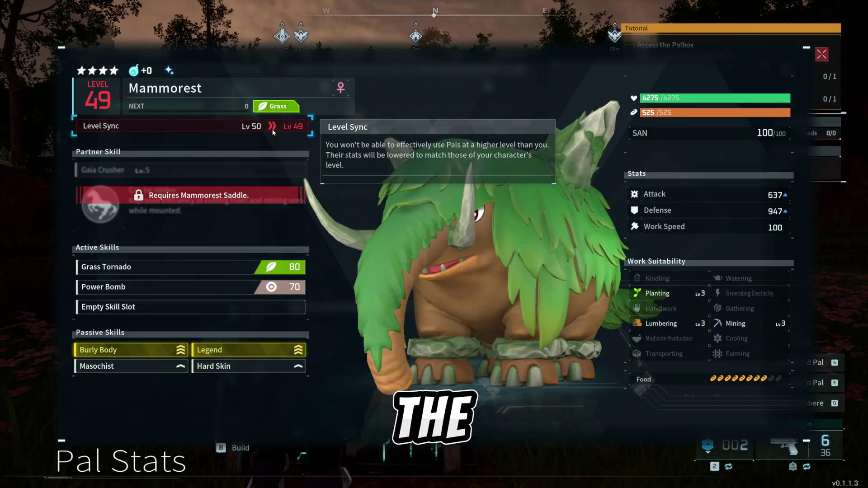